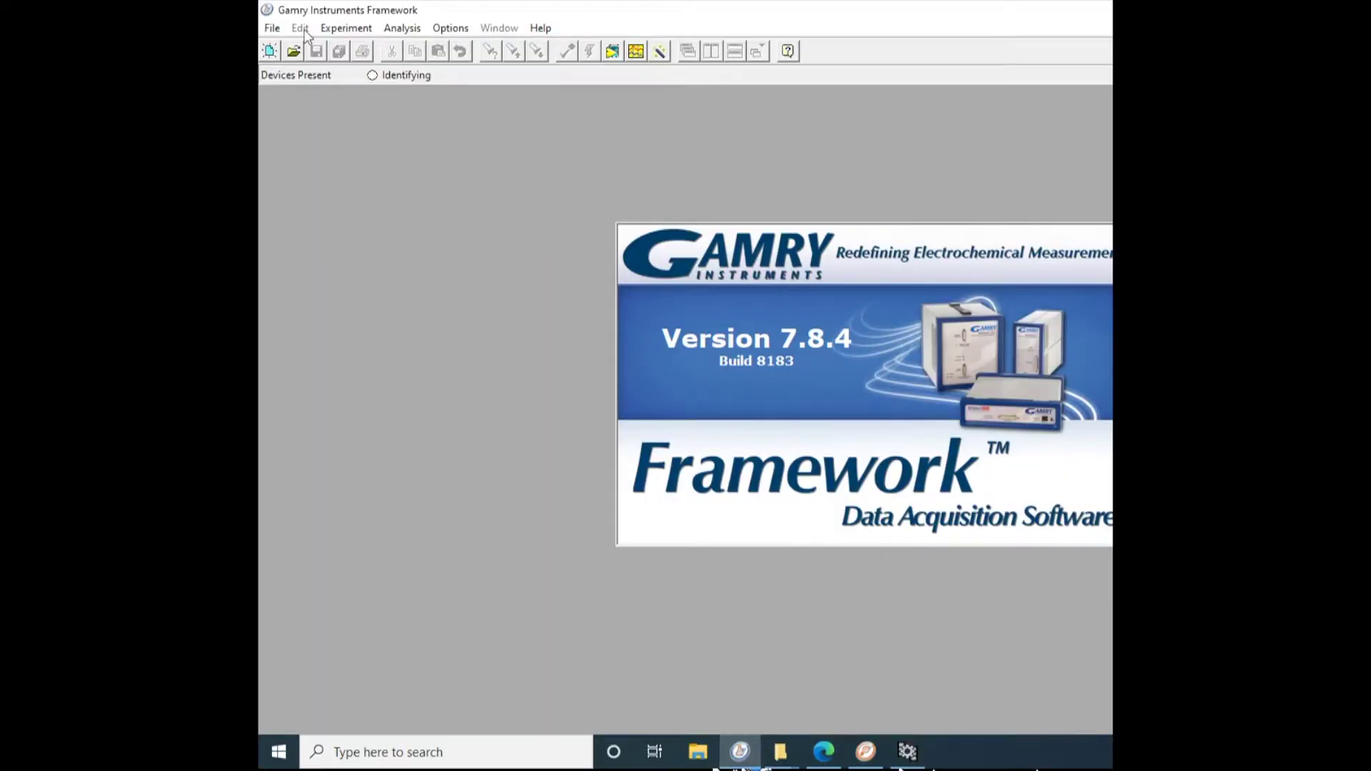
Step: Dismiss the splash screen and start the Get Ru utility from the Experiment menu
click(269, 52)
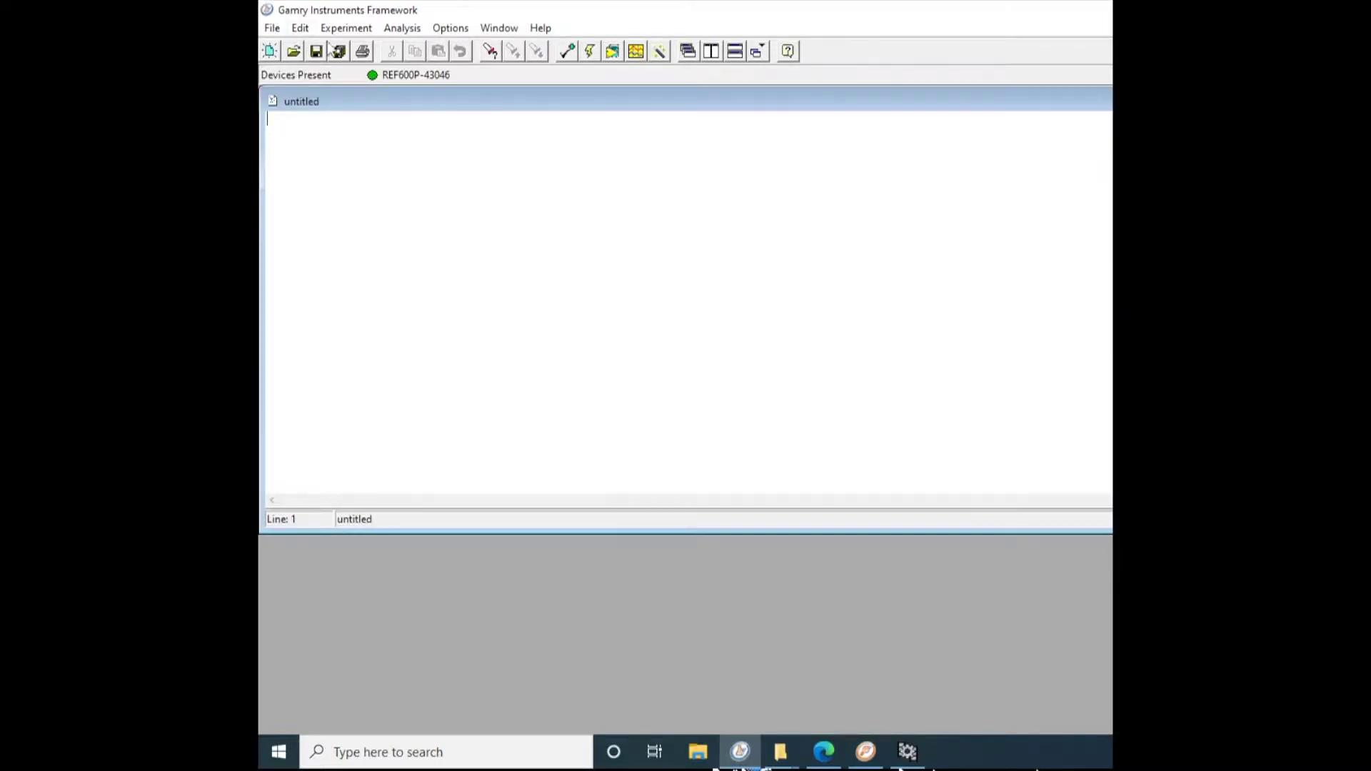
click(347, 28)
mouse_move(438, 304)
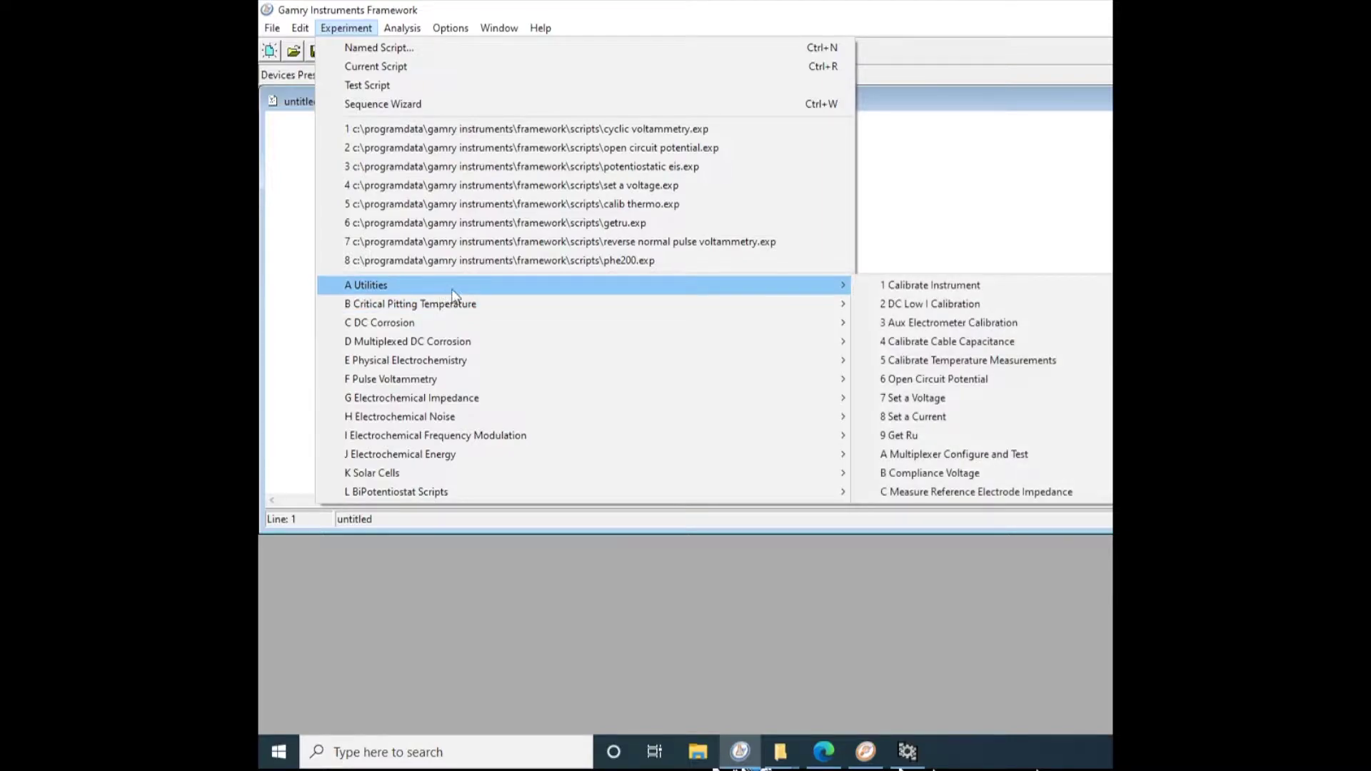
mouse_move(851, 286)
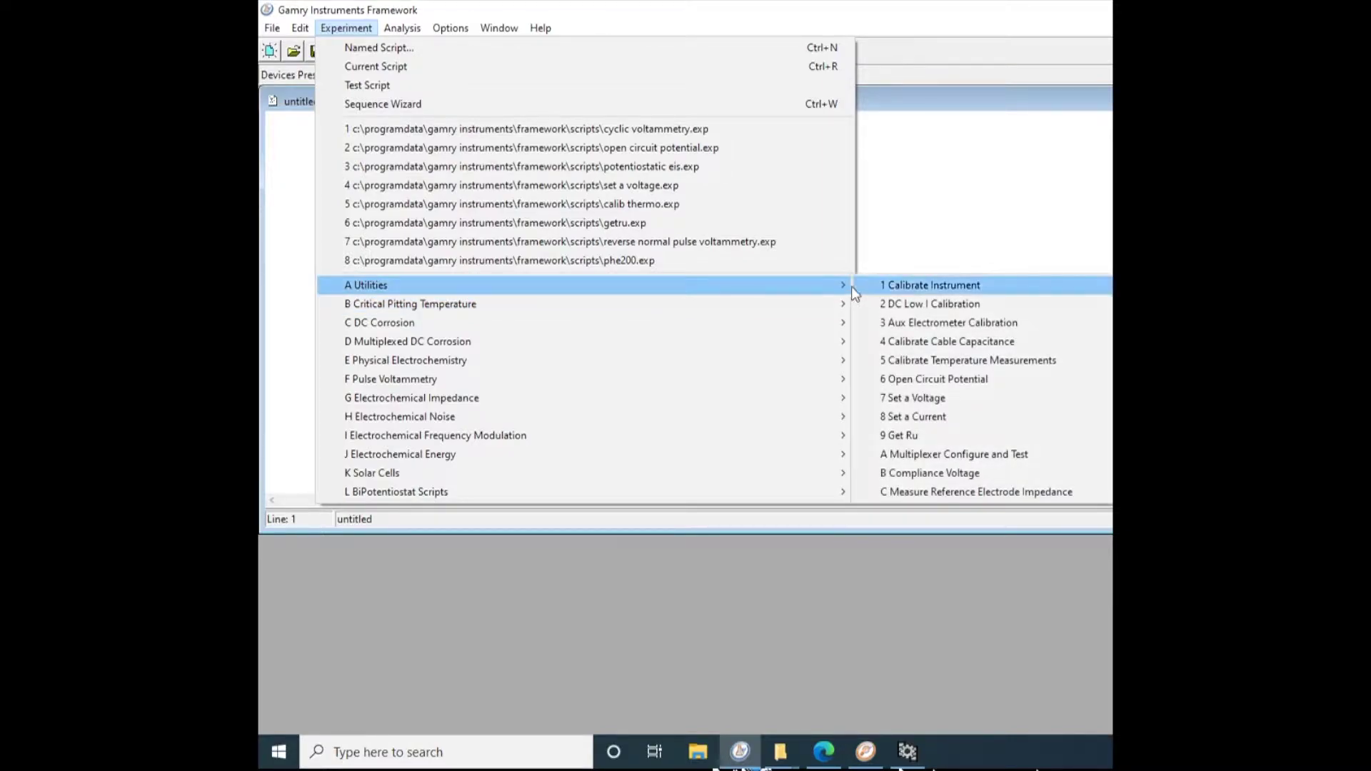
click(916, 433)
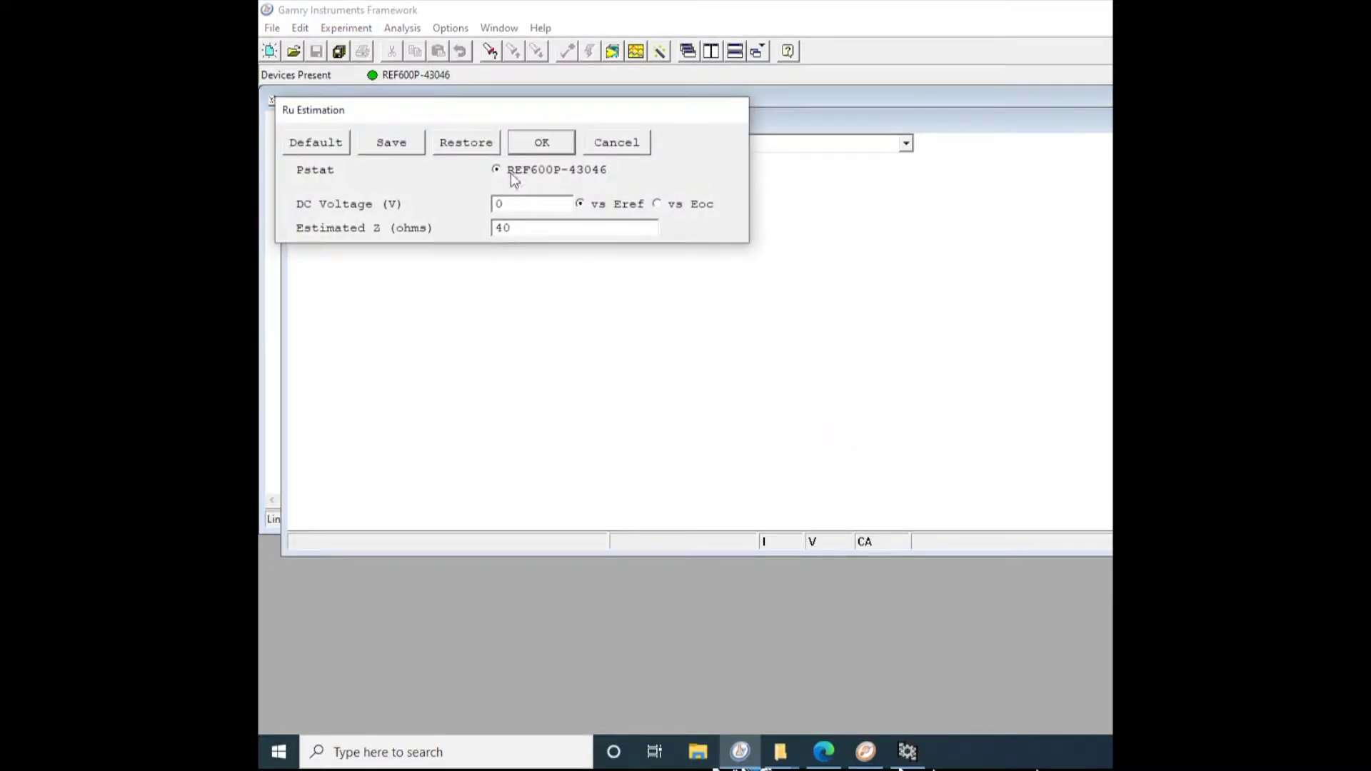
Step: Run the Ru measurement, read the 899.275 ohm estimate, and skip to close it
click(545, 148)
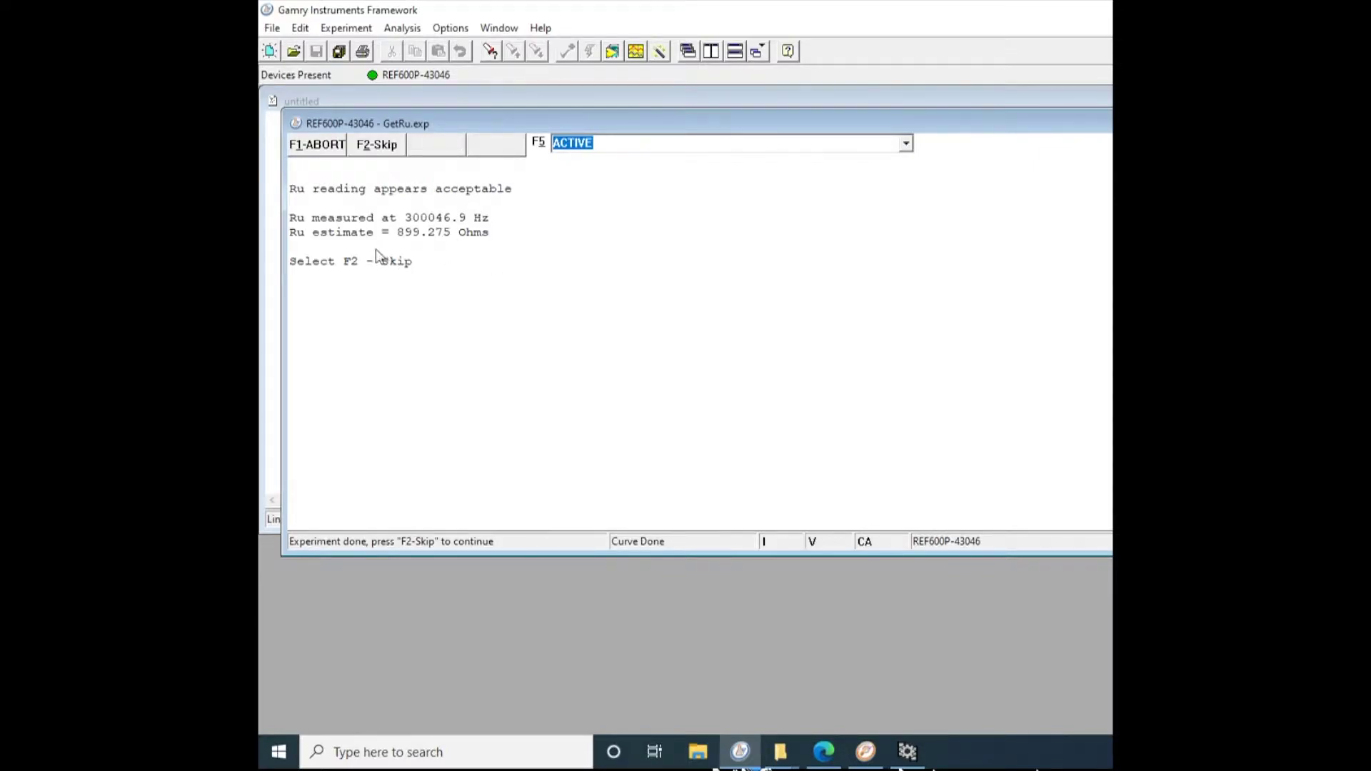
click(407, 235)
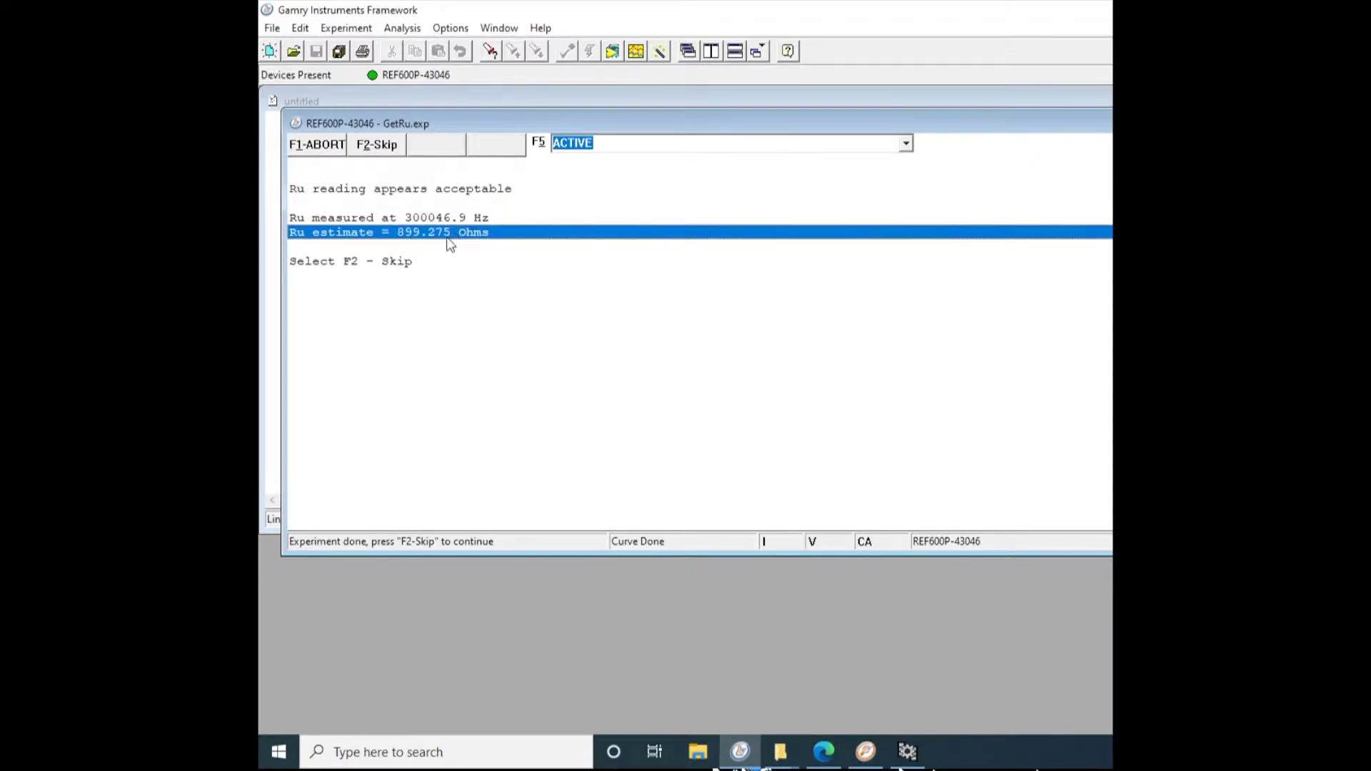
click(374, 150)
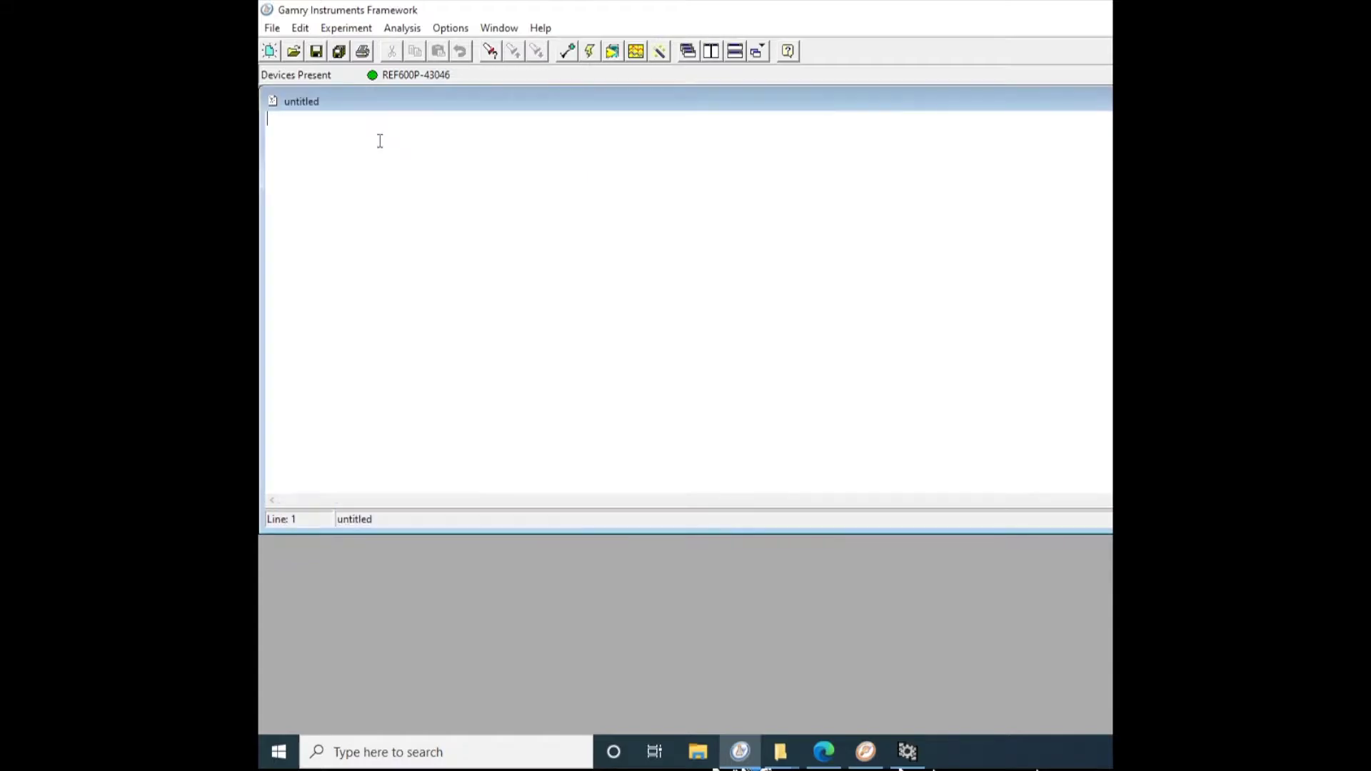
Step: Open the Physical Electrochemistry Cyclic Voltammetry setup
click(345, 28)
mouse_move(430, 363)
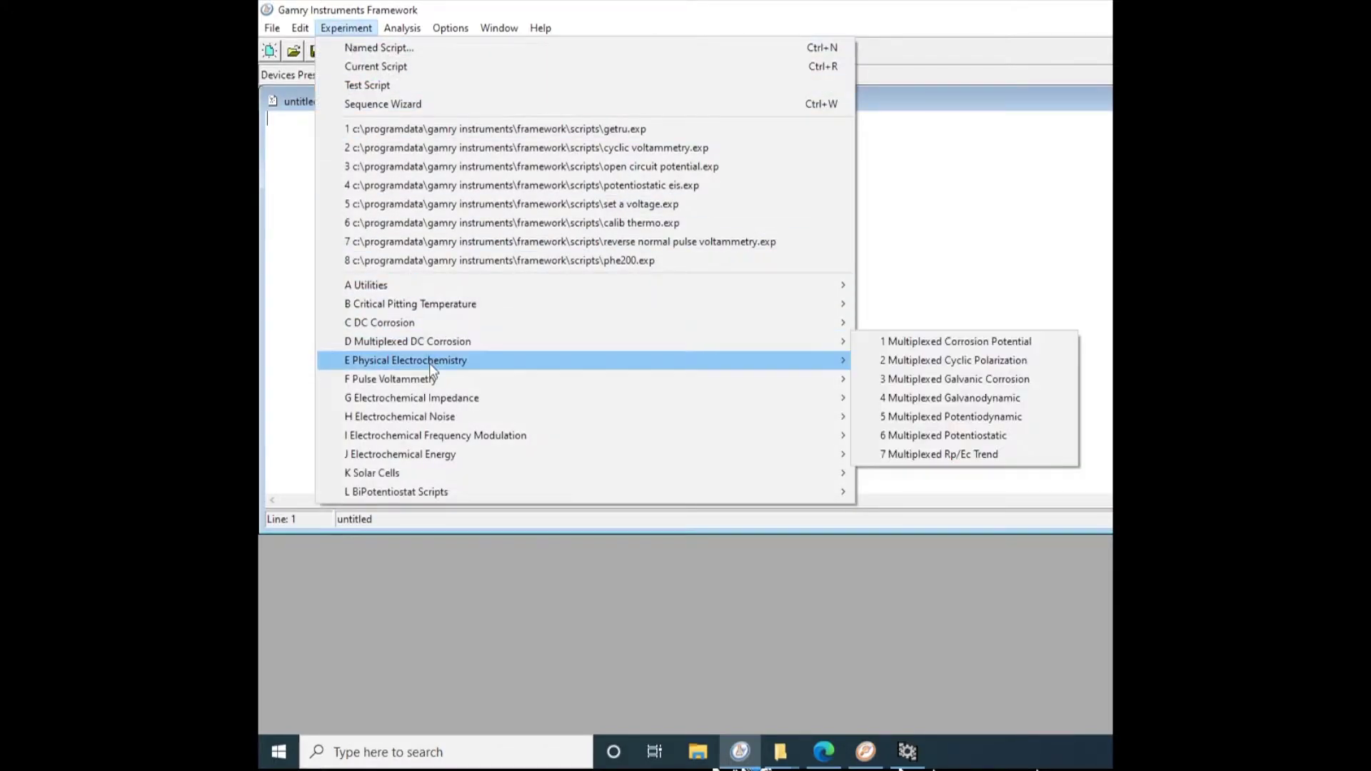
key(5)
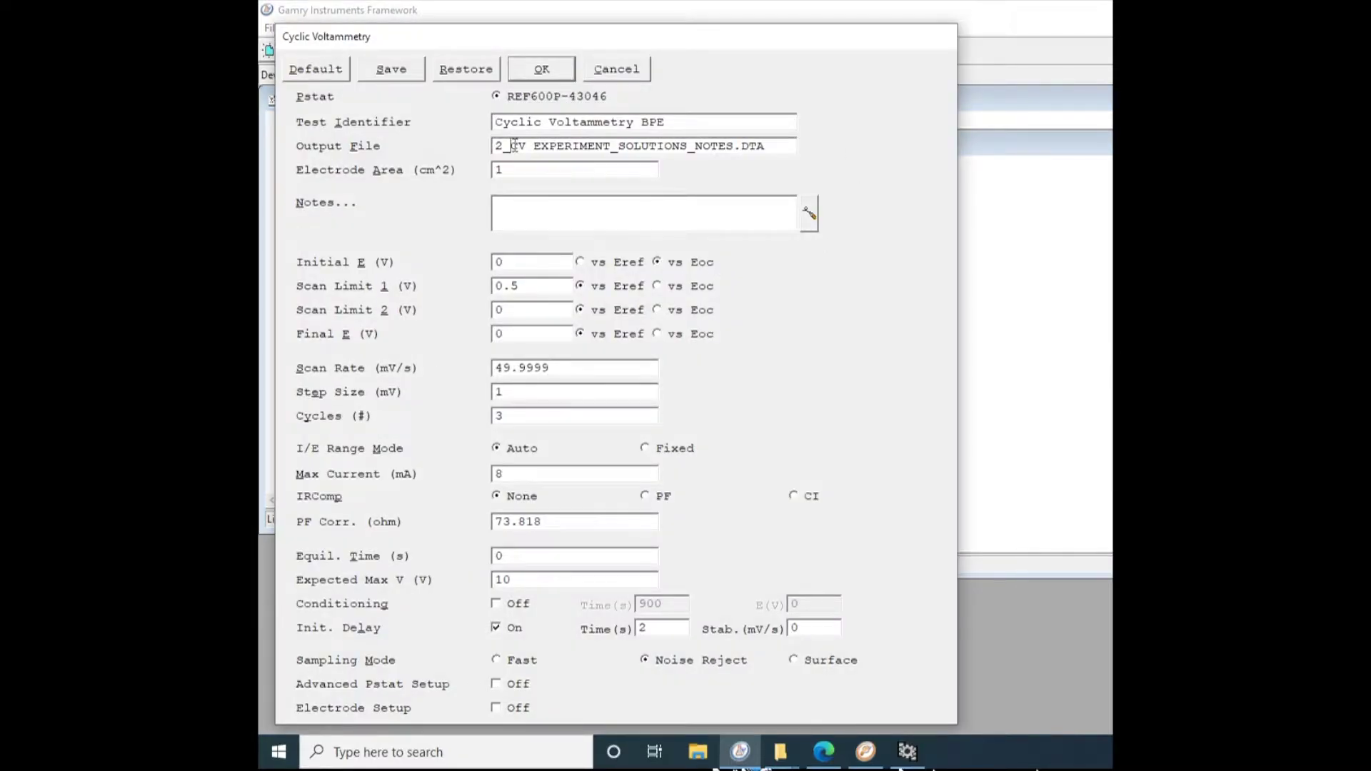
Step: Rename the output file to '1_MIP fabrication for blank ammonia buffer' and bring up Restore Setup
drag(497, 145, 765, 147)
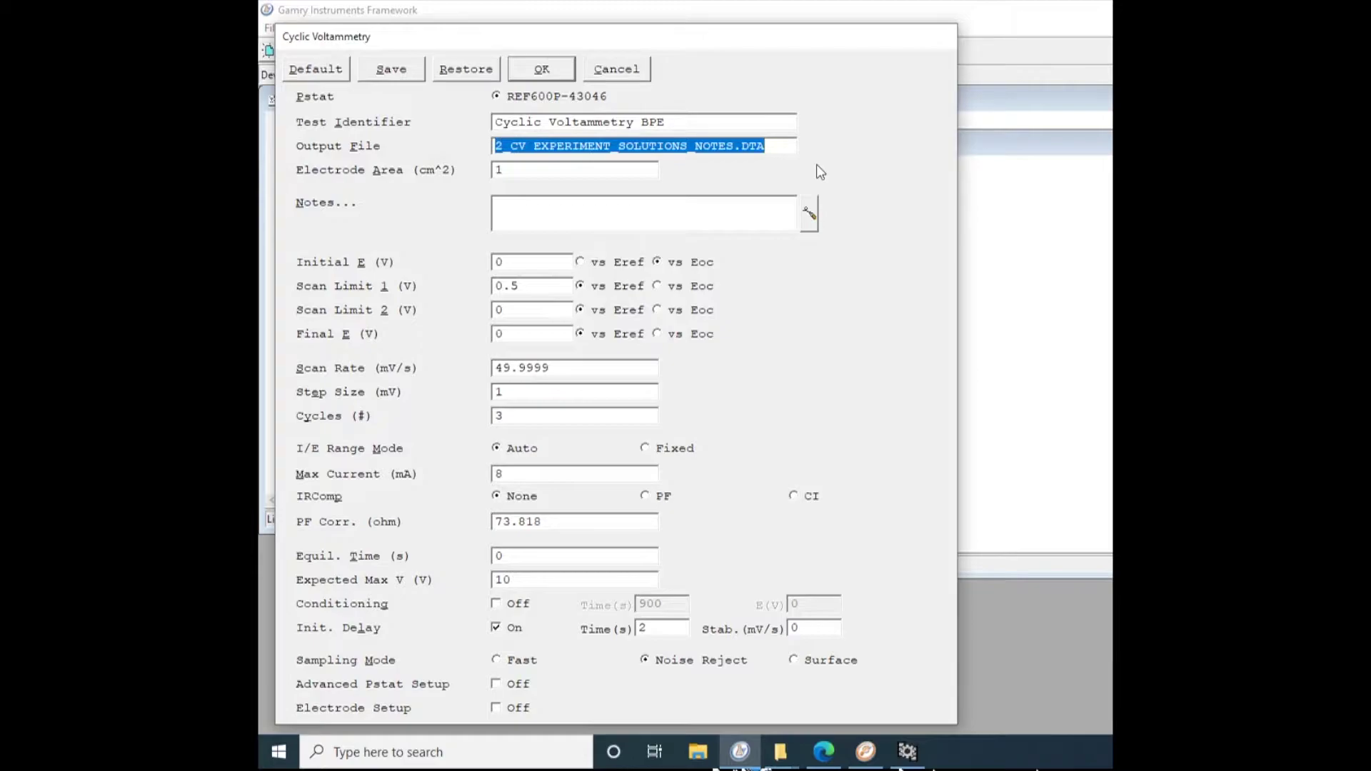
text(1)
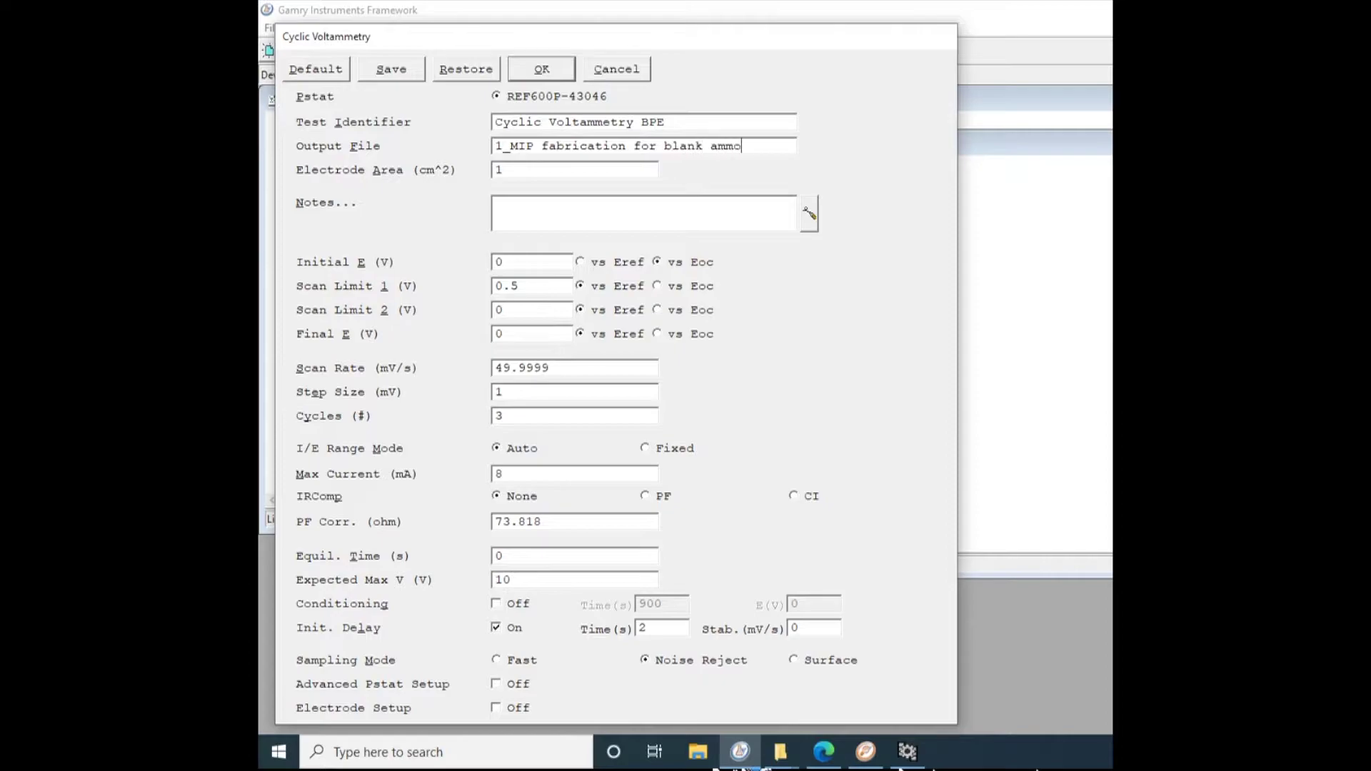
text(uffer)
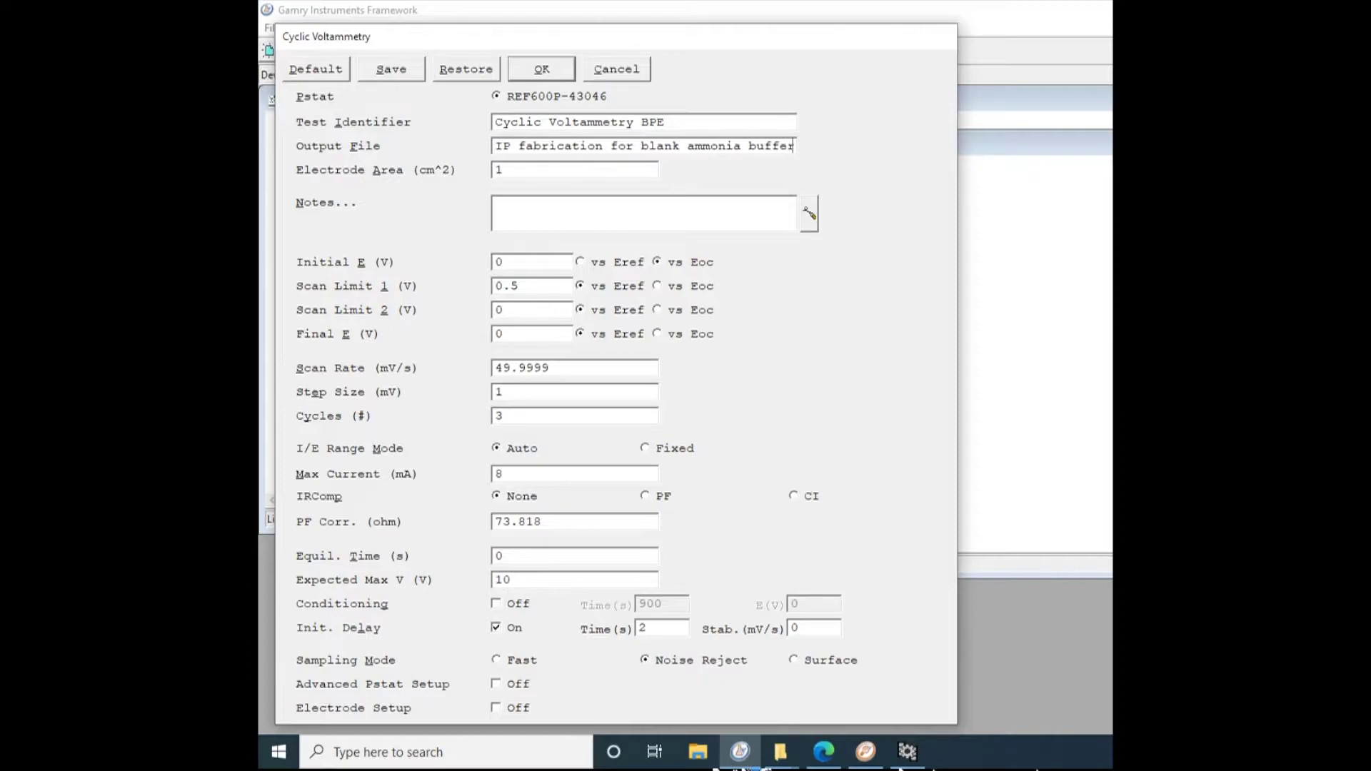
text(_a)
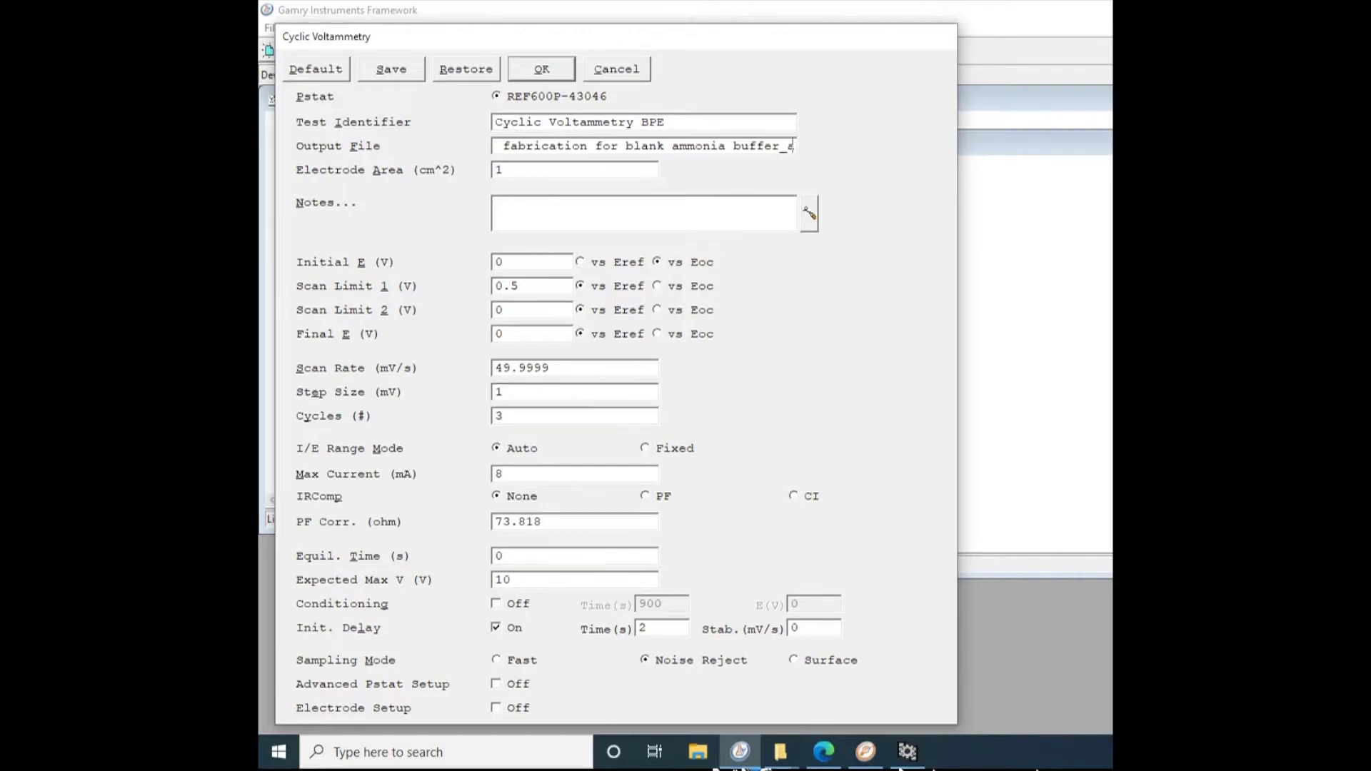
text(u working)
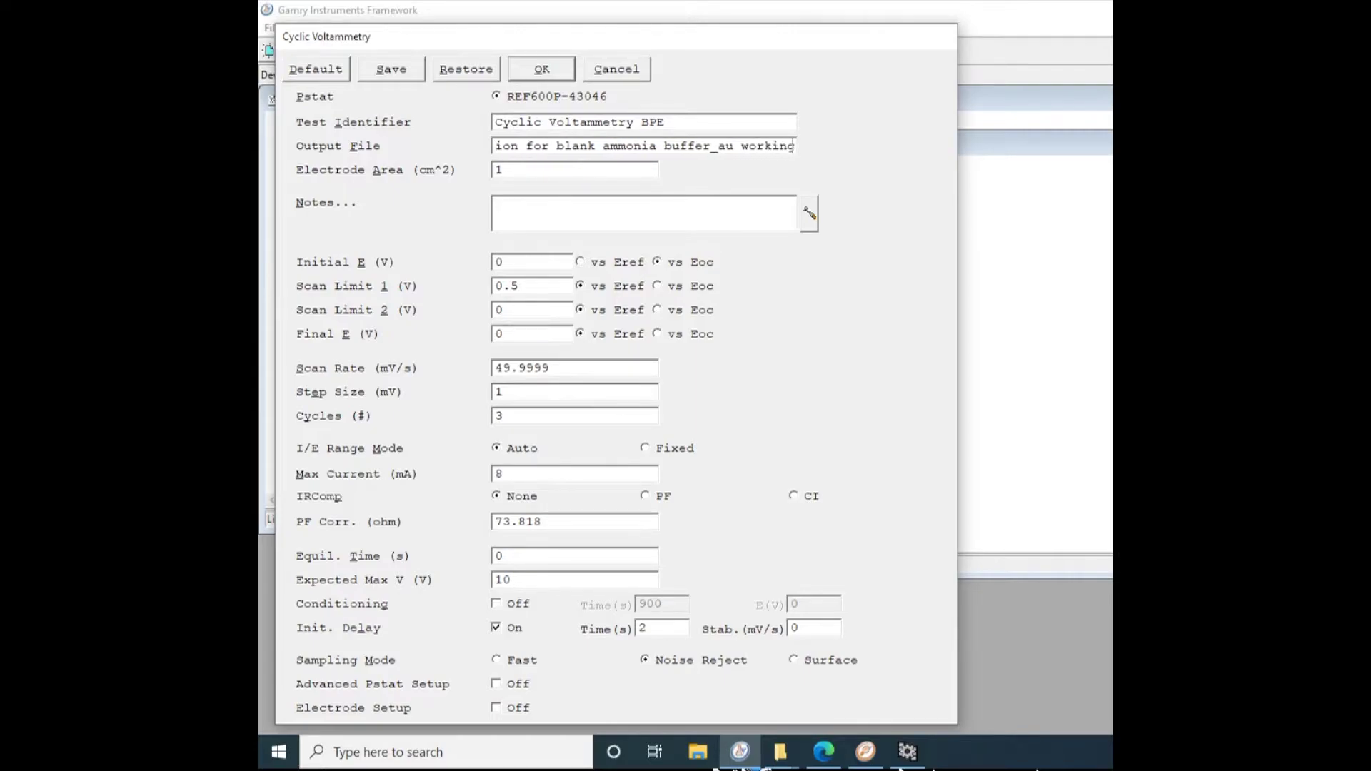
key(BackSpace)
key(BackSpace)
key(BackSpace)
key(BackSpace)
key(BackSpace)
key(BackSpace)
key(BackSpace)
key(BackSpace)
key(BackSpace)
key(BackSpace)
key(BackSpace)
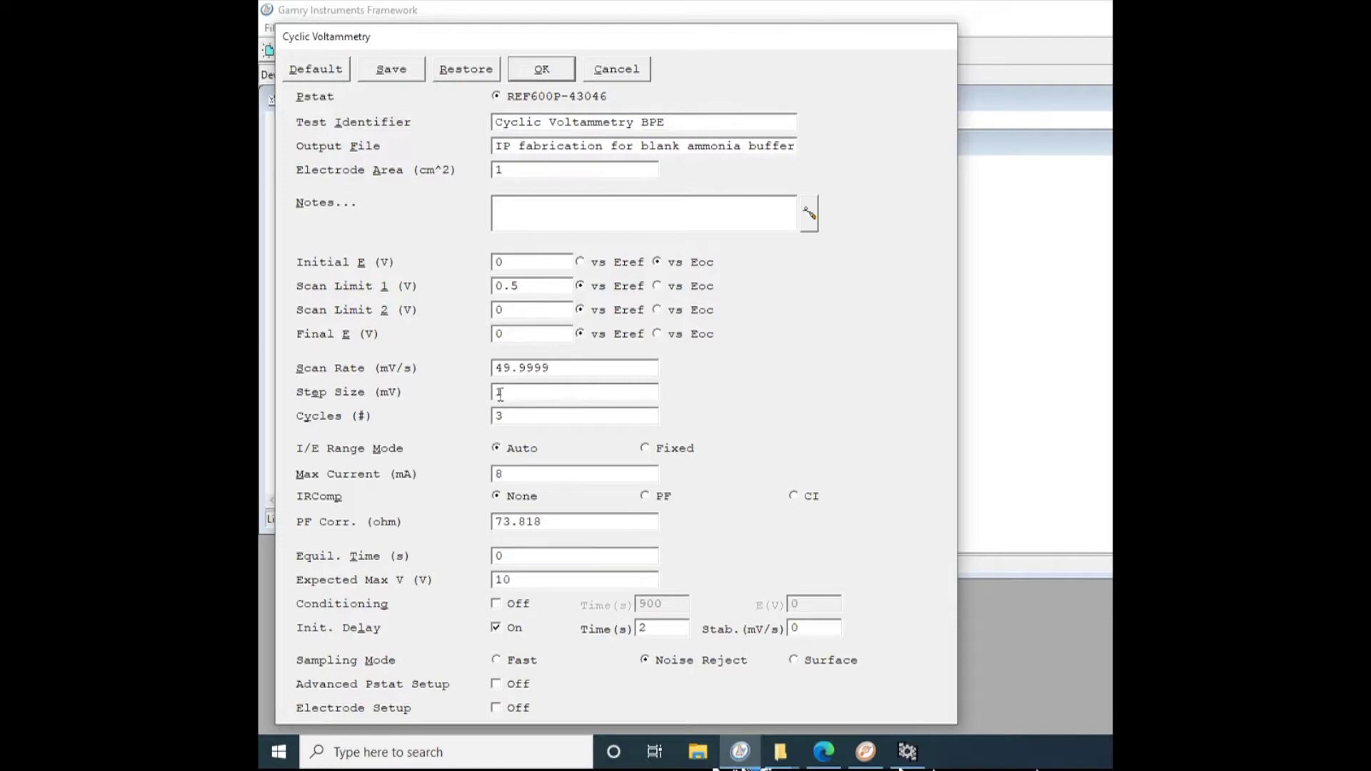
click(437, 76)
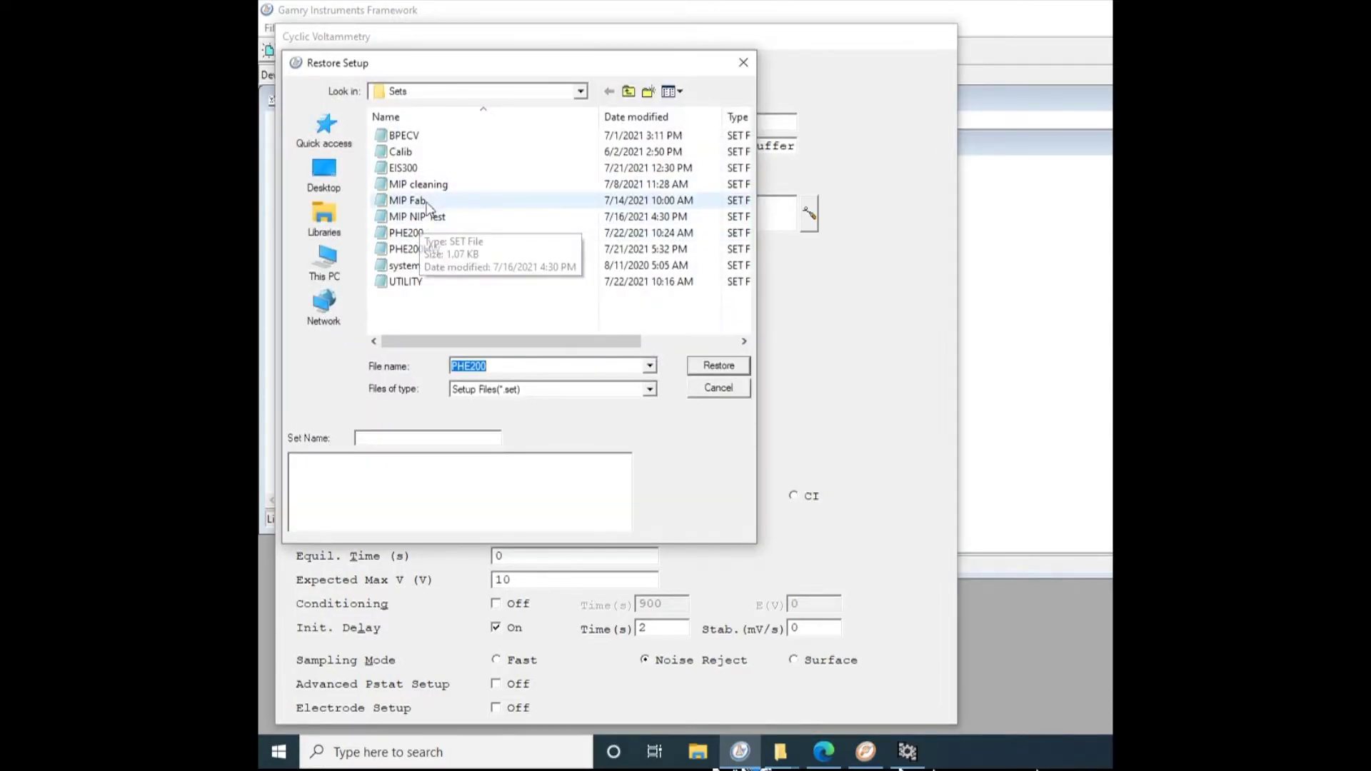
Step: Restore the MIP Fab Run 1 parameters and clear the restored output file name
click(441, 202)
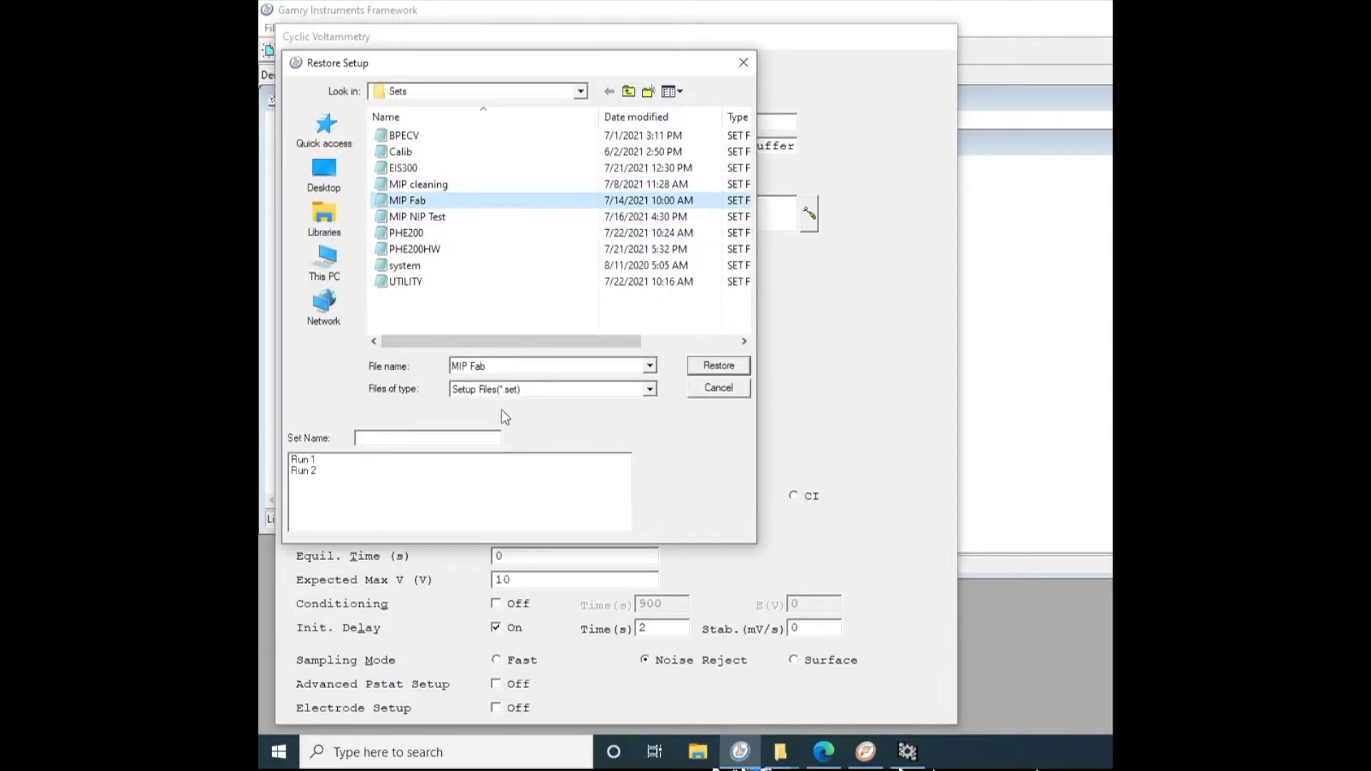
click(350, 460)
click(719, 364)
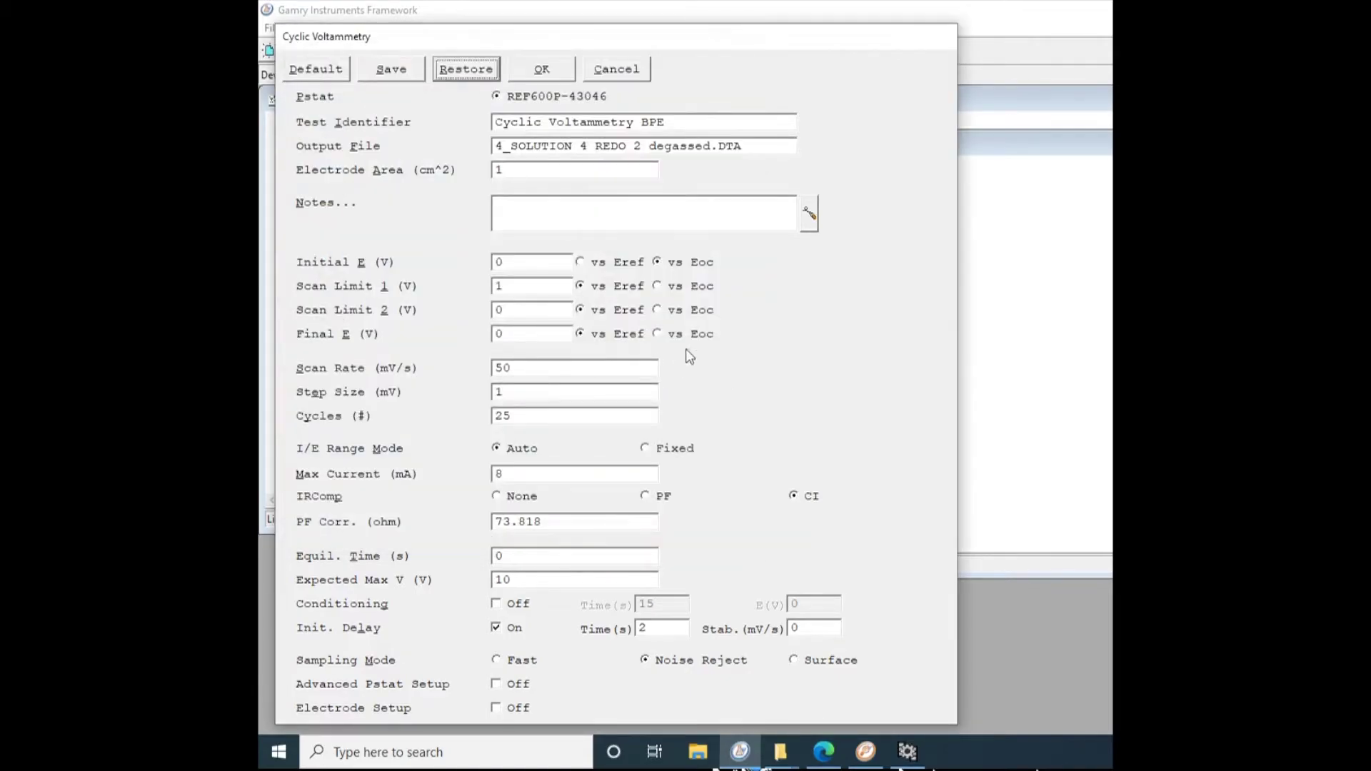
drag(504, 145, 941, 207)
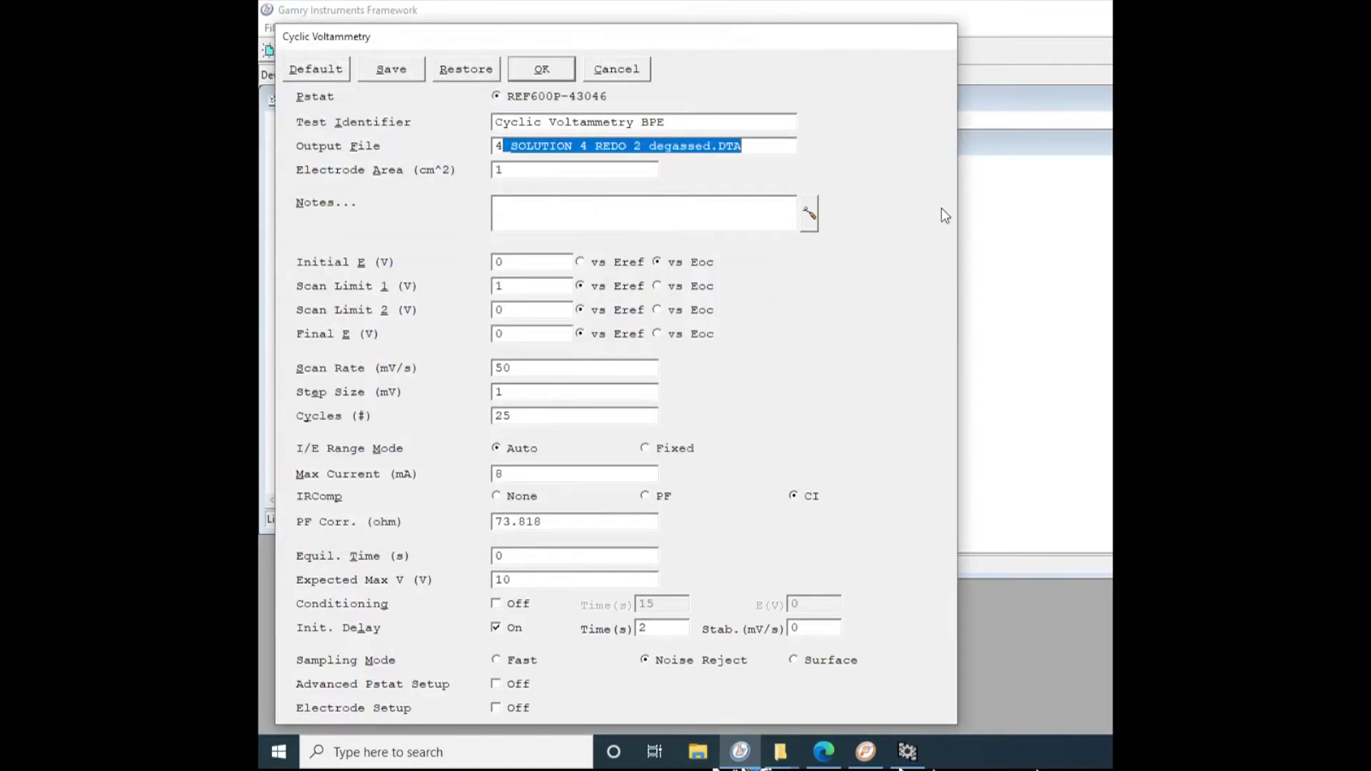
key(BackSpace)
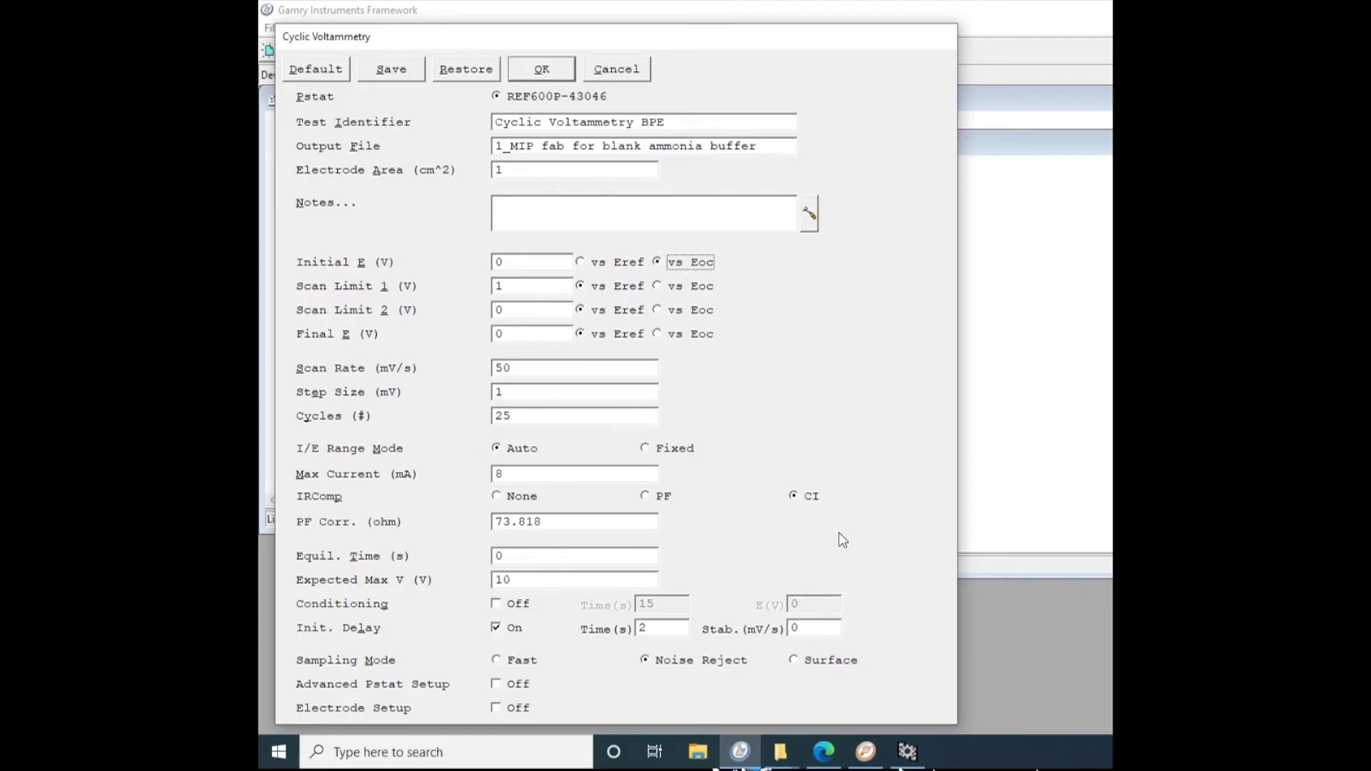
Step: Set Cycles to 1, keep IR compensation CI and 2 s initial delay, and launch the run
click(811, 495)
drag(537, 414, 392, 428)
text(1)
drag(659, 627, 639, 628)
click(660, 627)
click(541, 65)
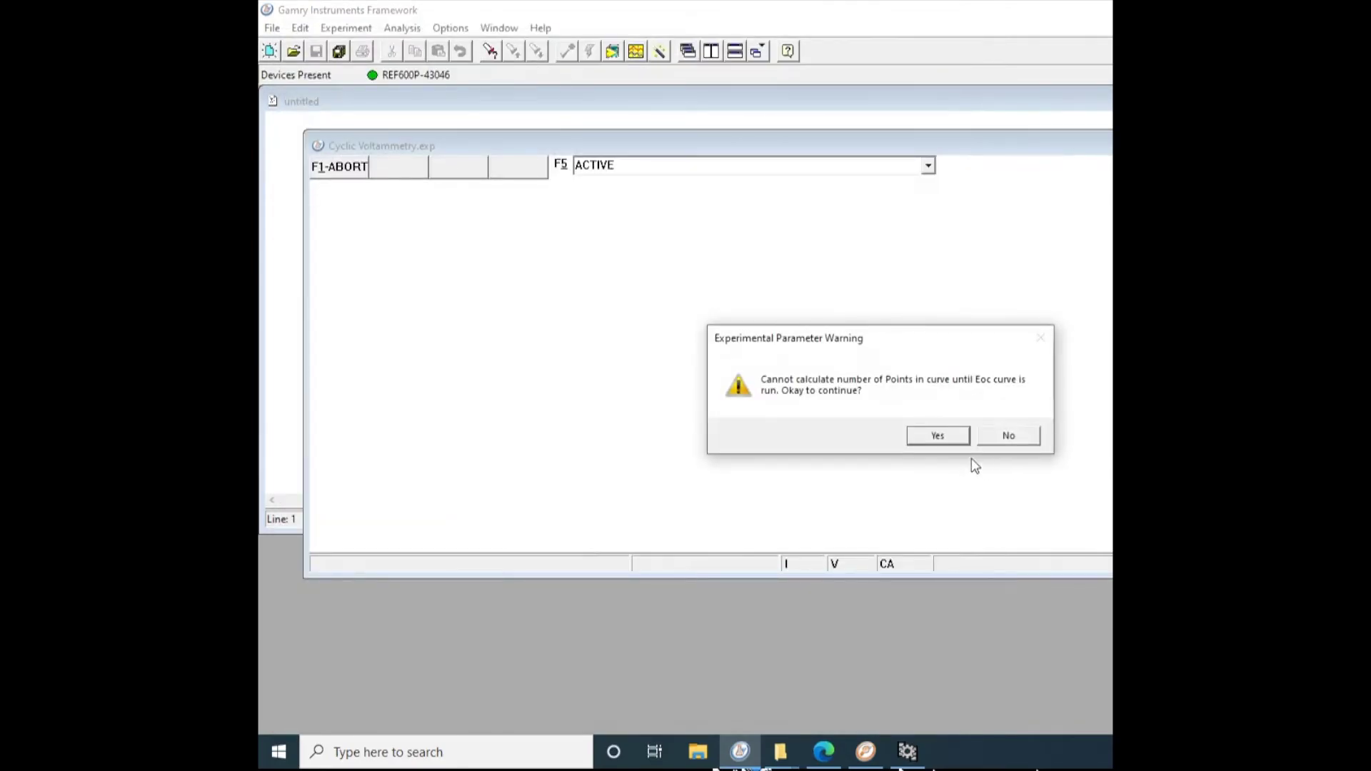
Step: Accept the Eoc parameter warning so the cyclic voltammetry run proceeds
click(919, 434)
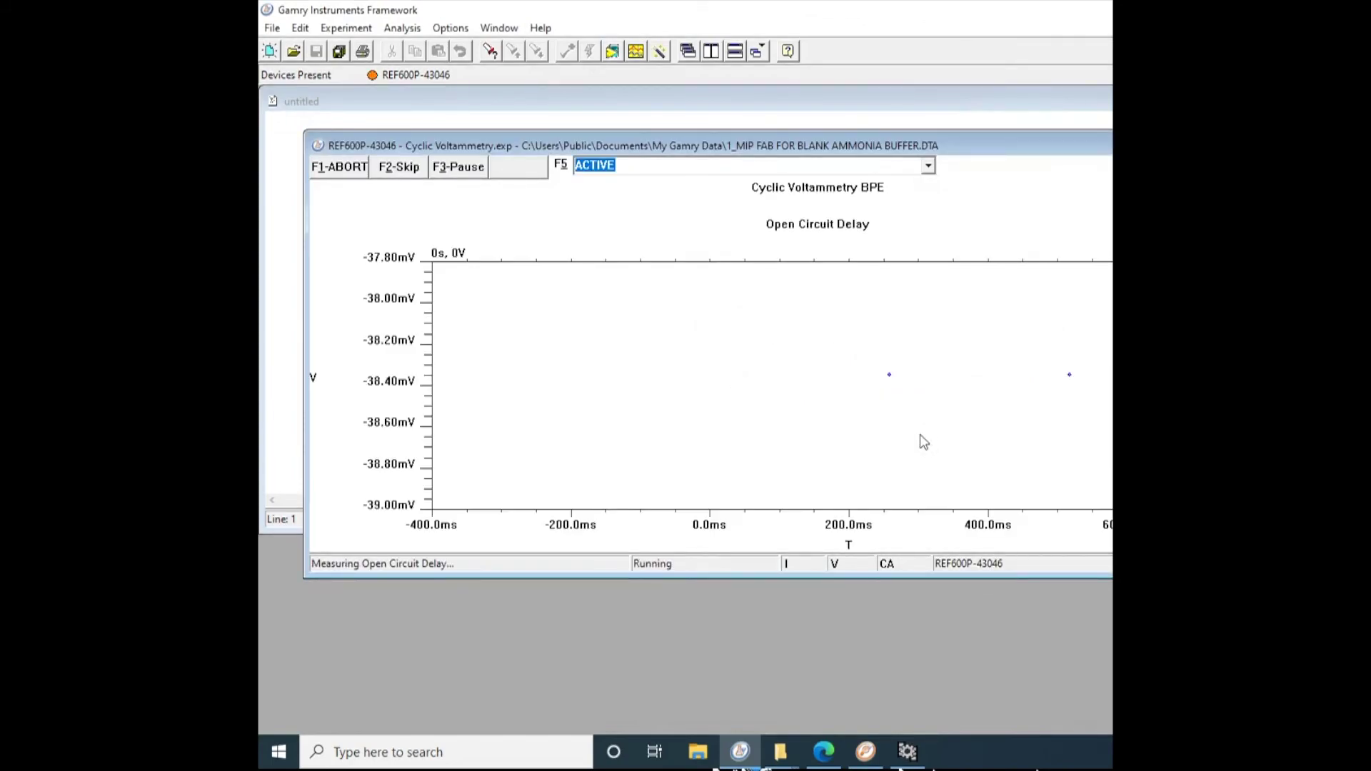